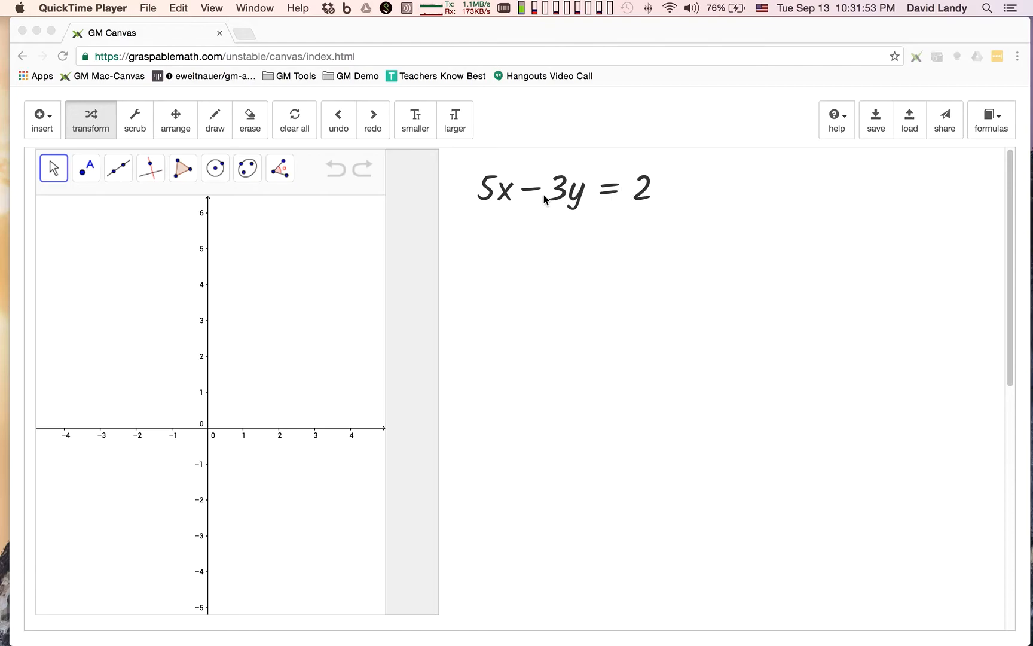
{"action": "left_click", "coordinate": [556, 197]}
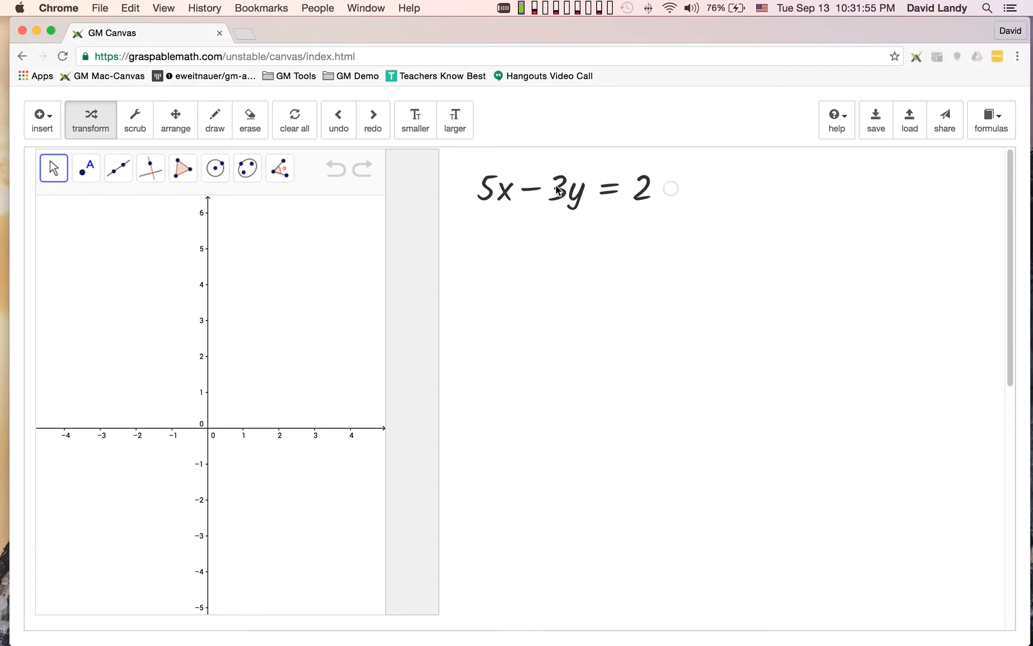
{"action": "left_click_drag", "start_coordinate": [557, 195], "coordinate": [475, 192]}
Insert the math expression 4x+2y=3 on the canvas and place it beside 5x−3y=2.
{"action": "left_click", "coordinate": [55, 122]}
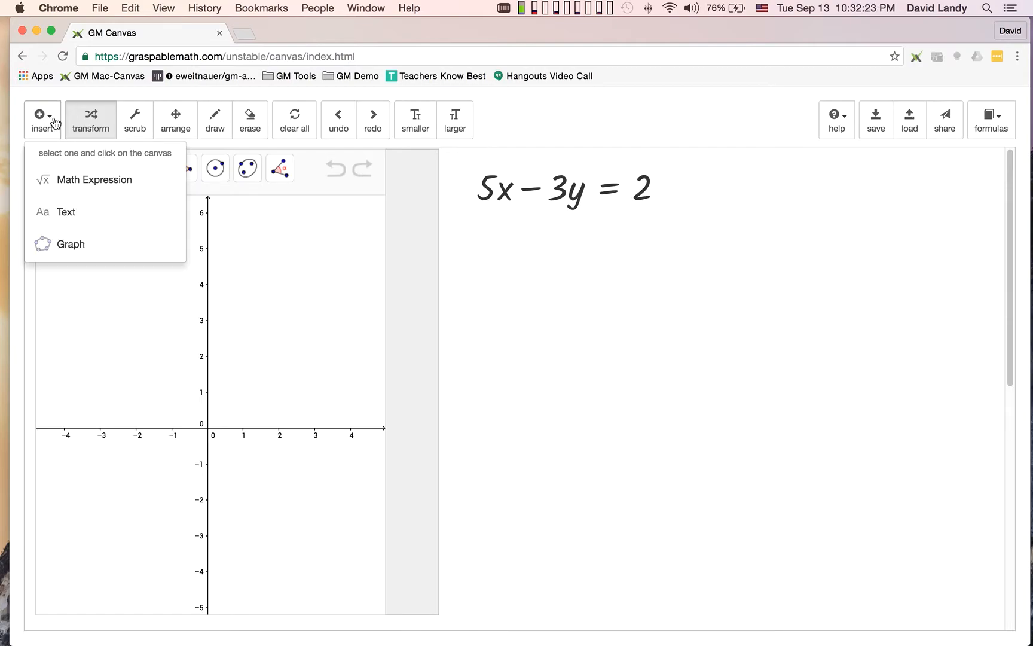
{"action": "left_click", "coordinate": [60, 181]}
{"action": "left_click", "coordinate": [619, 282]}
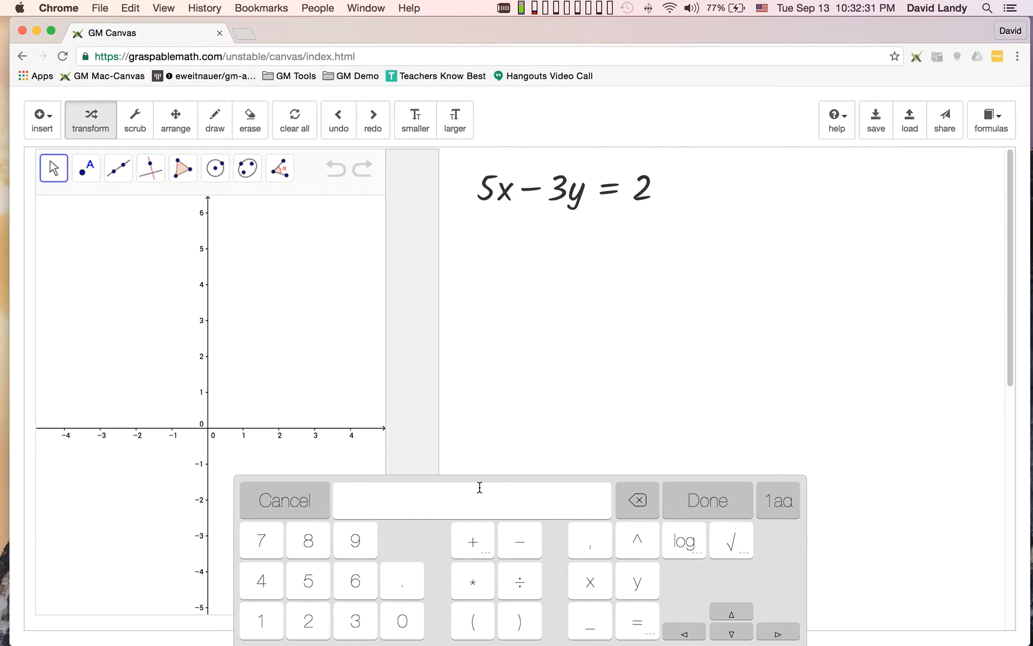
{"action": "type", "text": "4x+3"}
{"action": "key", "text": "BackSpace"}
{"action": "type", "text": "2y=2"}
{"action": "key", "text": "BackSpace"}
{"action": "type", "text": "3"}
{"action": "key", "text": "Return"}
{"action": "left_click_drag", "start_coordinate": [674, 292], "coordinate": [739, 189]}
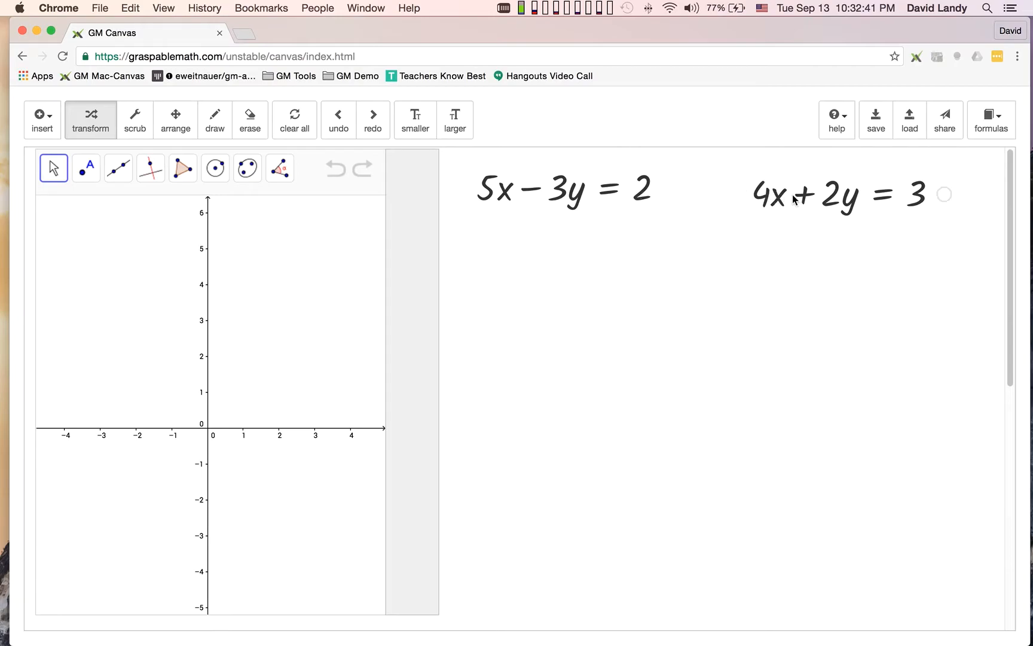
{"action": "mouse_move", "coordinate": [828, 202]}
{"action": "left_mouse_down"}
{"action": "mouse_move", "coordinate": [851, 169]}
{"action": "mouse_move", "coordinate": [860, 194]}
{"action": "mouse_move", "coordinate": [699, 194]}
{"action": "mouse_move", "coordinate": [823, 178]}
{"action": "mouse_move", "coordinate": [840, 190]}
{"action": "mouse_move", "coordinate": [739, 201]}
{"action": "mouse_move", "coordinate": [820, 187]}
{"action": "left_mouse_up"}
Plot 5x−3y=2 and 4x+2y=3 as lines on the graph.
{"action": "left_click_drag", "start_coordinate": [671, 192], "coordinate": [416, 308]}
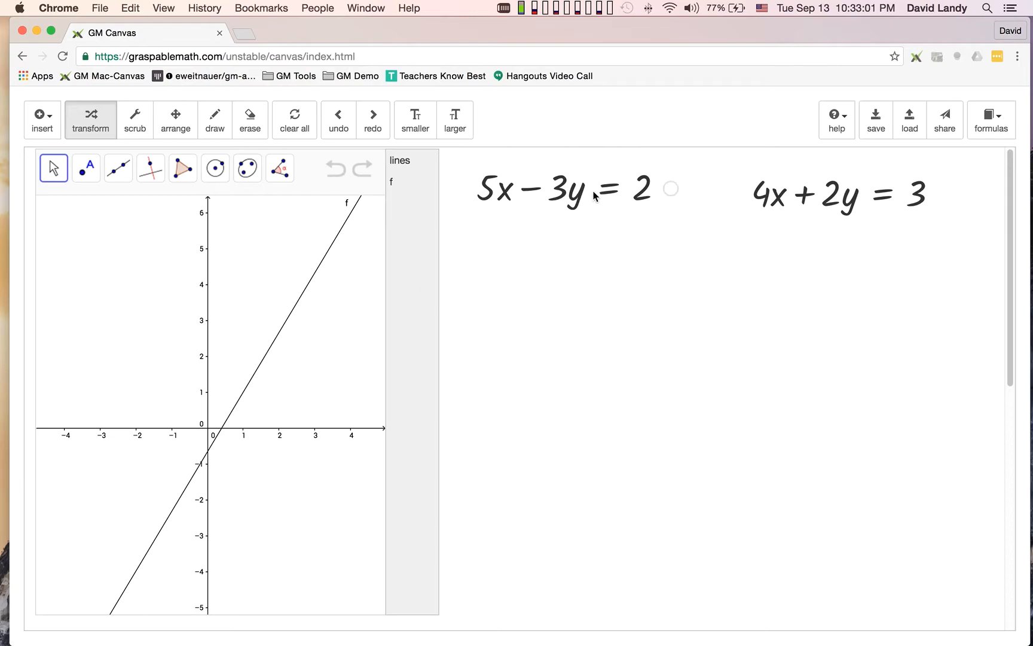
{"action": "left_click_drag", "start_coordinate": [945, 195], "coordinate": [404, 274]}
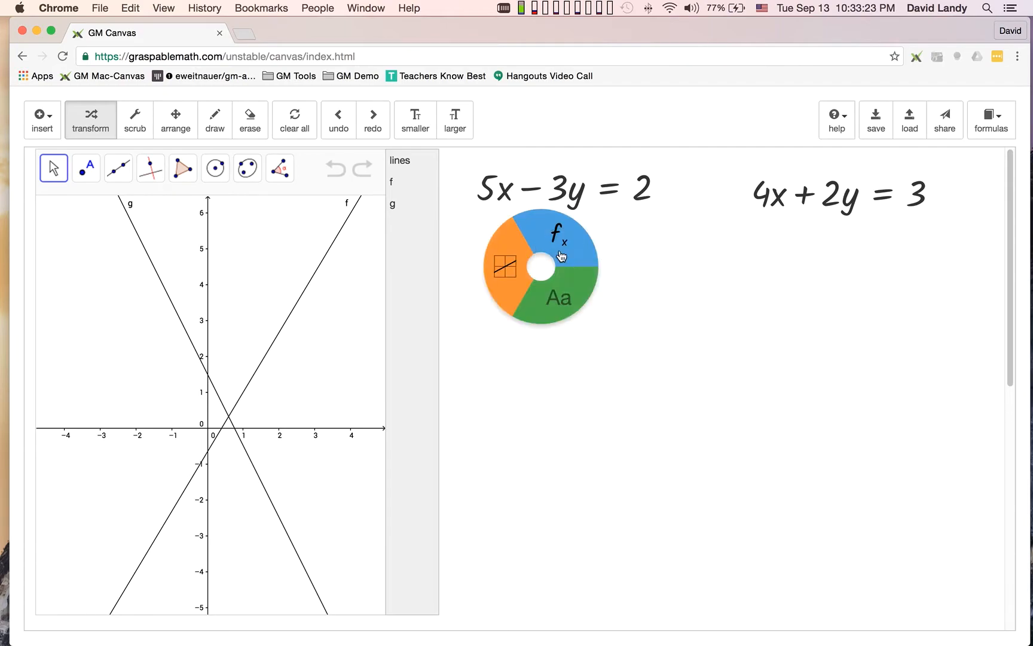
Insert the coordinate pair (x,y) as a math expression and place it beneath the two equations.
{"action": "left_click", "coordinate": [560, 249]}
{"action": "type", "text": "(x,y)"}
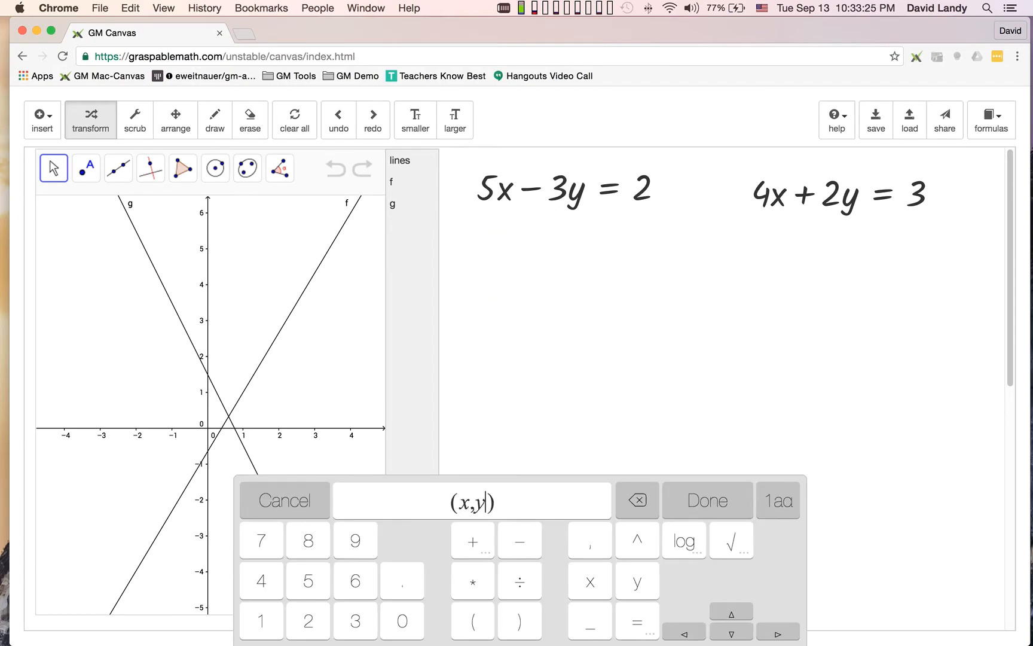
{"action": "key", "text": "Return"}
{"action": "left_click_drag", "start_coordinate": [542, 294], "coordinate": [575, 262]}
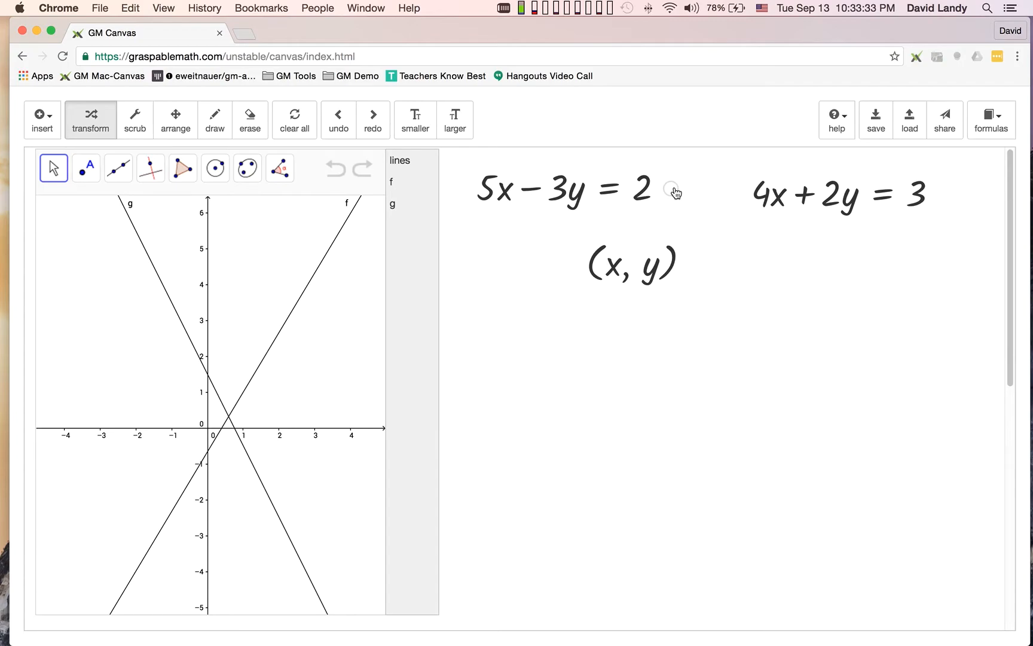
Make a copy of 5x−3y=2 below the coordinate pair and solve it for x, simplifying to x = 0.4+0.6y.
{"action": "left_click_drag", "start_coordinate": [676, 191], "coordinate": [641, 337]}
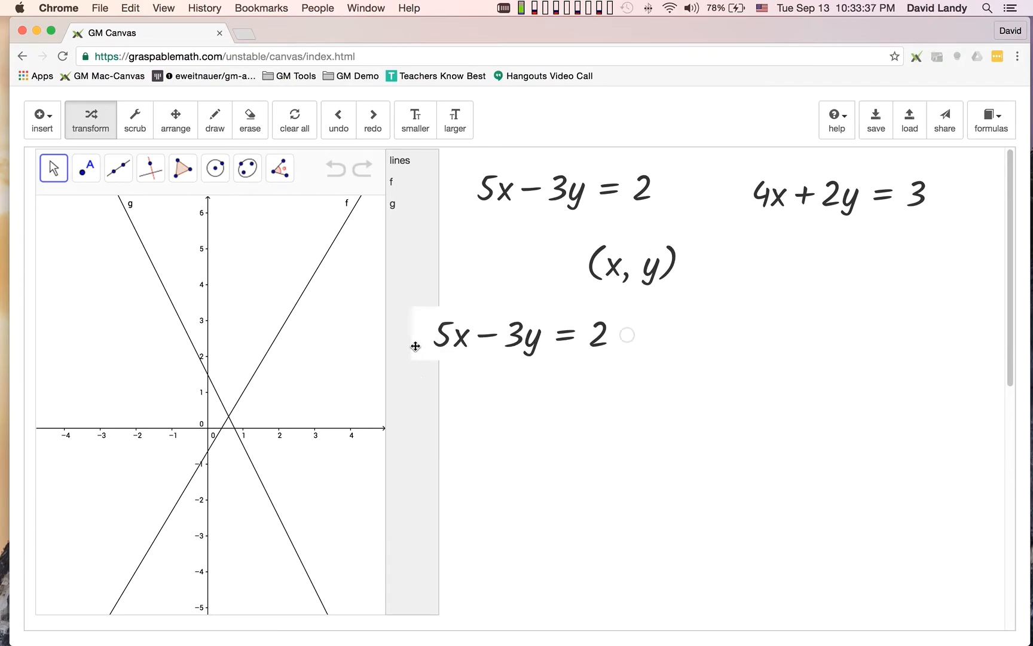
{"action": "left_click_drag", "start_coordinate": [415, 346], "coordinate": [496, 354]}
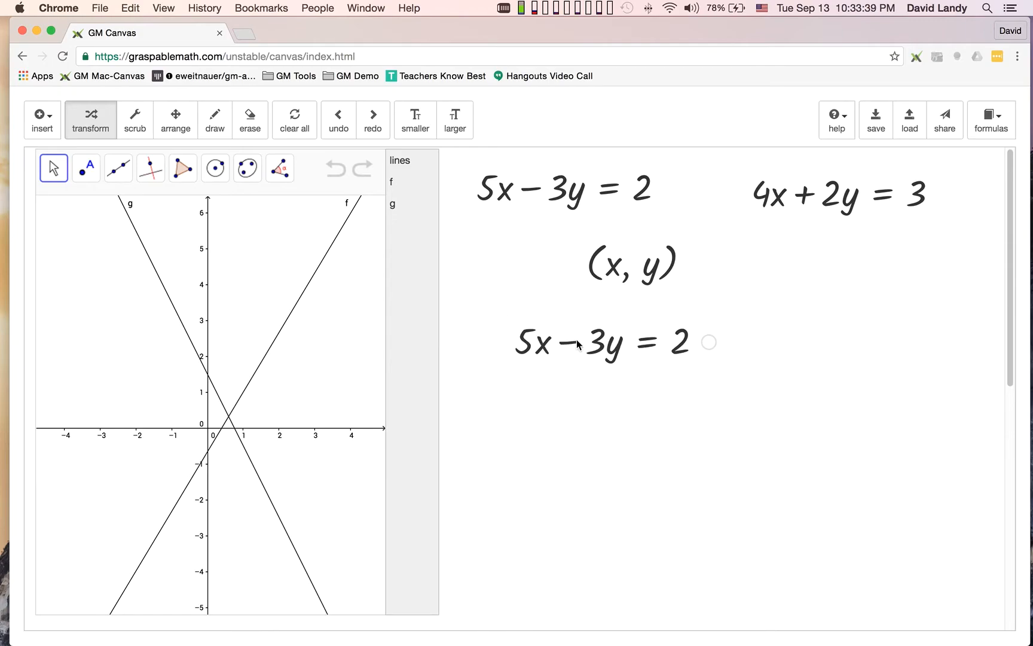
{"action": "left_click_drag", "start_coordinate": [571, 348], "coordinate": [747, 346]}
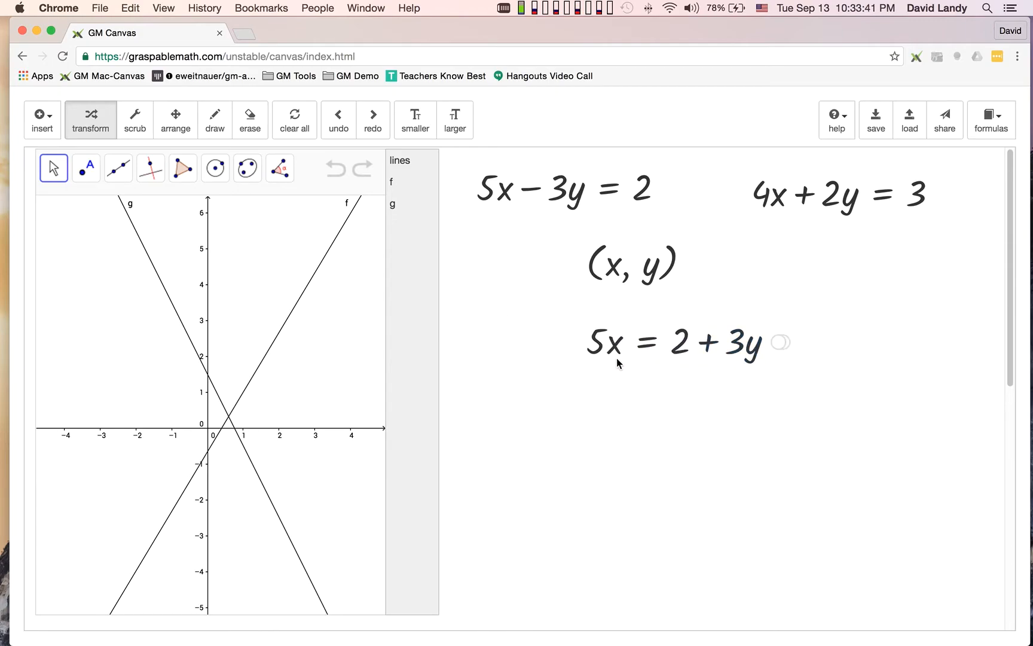
{"action": "left_click_drag", "start_coordinate": [606, 358], "coordinate": [759, 341]}
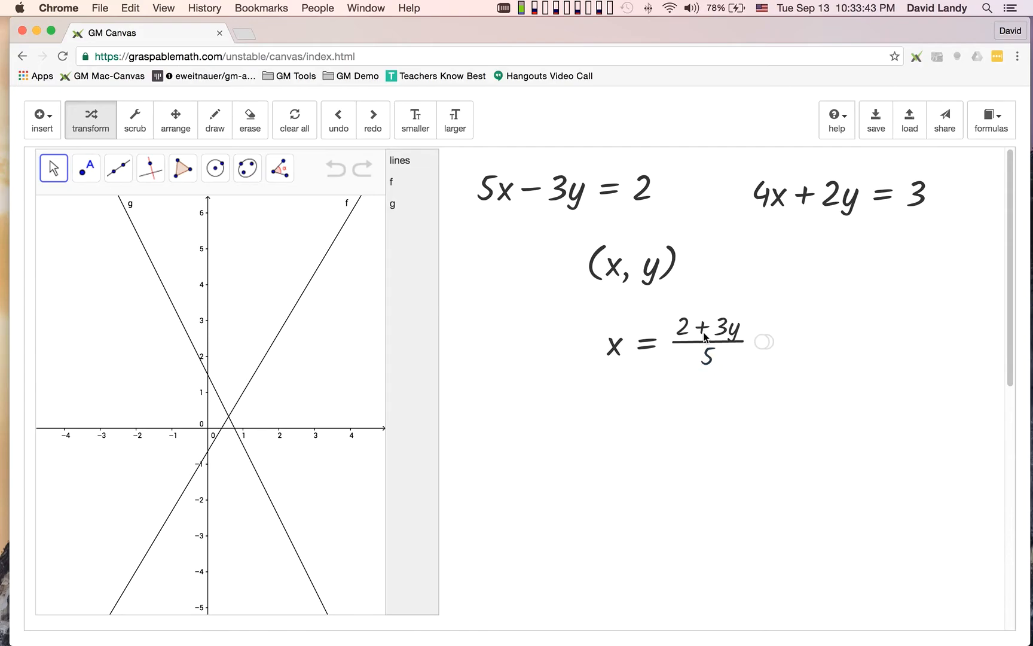
{"action": "left_click_drag", "start_coordinate": [668, 333], "coordinate": [844, 345]}
{"action": "left_click", "coordinate": [684, 346]}
{"action": "left_click", "coordinate": [760, 341]}
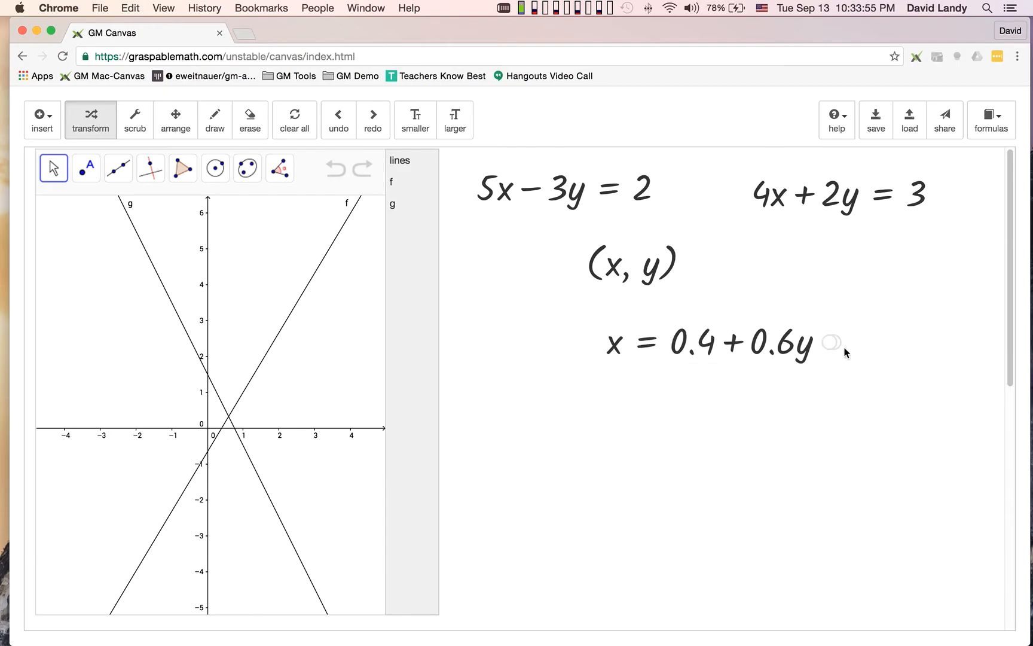
{"action": "left_click_drag", "start_coordinate": [591, 333], "coordinate": [488, 318]}
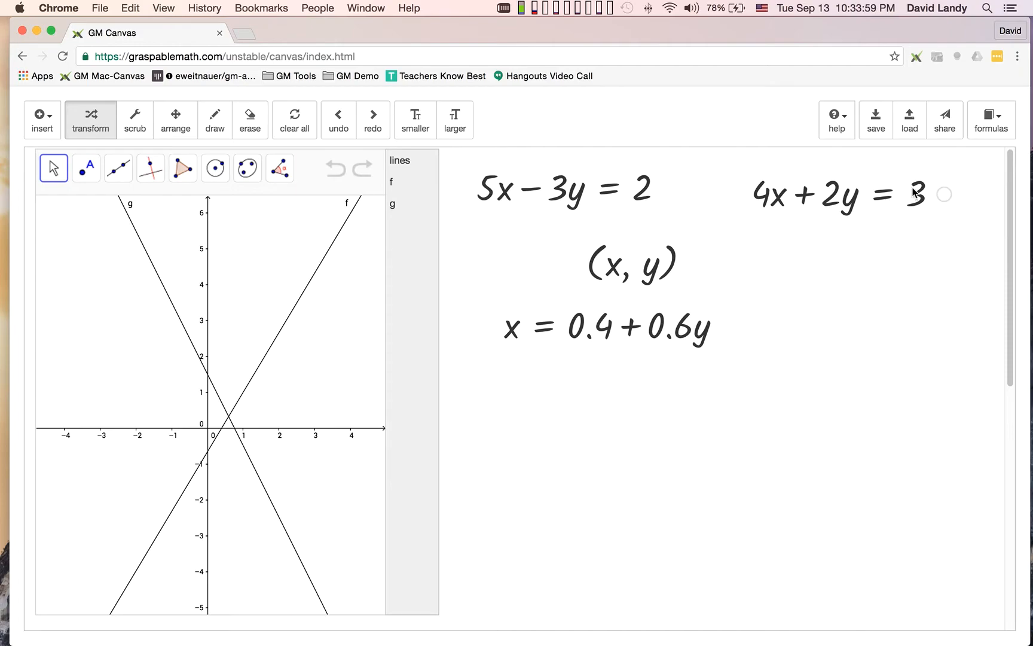
Place a copy of 4x+2y=3 lower on the canvas and substitute 0.4+0.6y for its x.
{"action": "left_click_drag", "start_coordinate": [944, 195], "coordinate": [731, 451]}
{"action": "left_click_drag", "start_coordinate": [512, 459], "coordinate": [645, 440]}
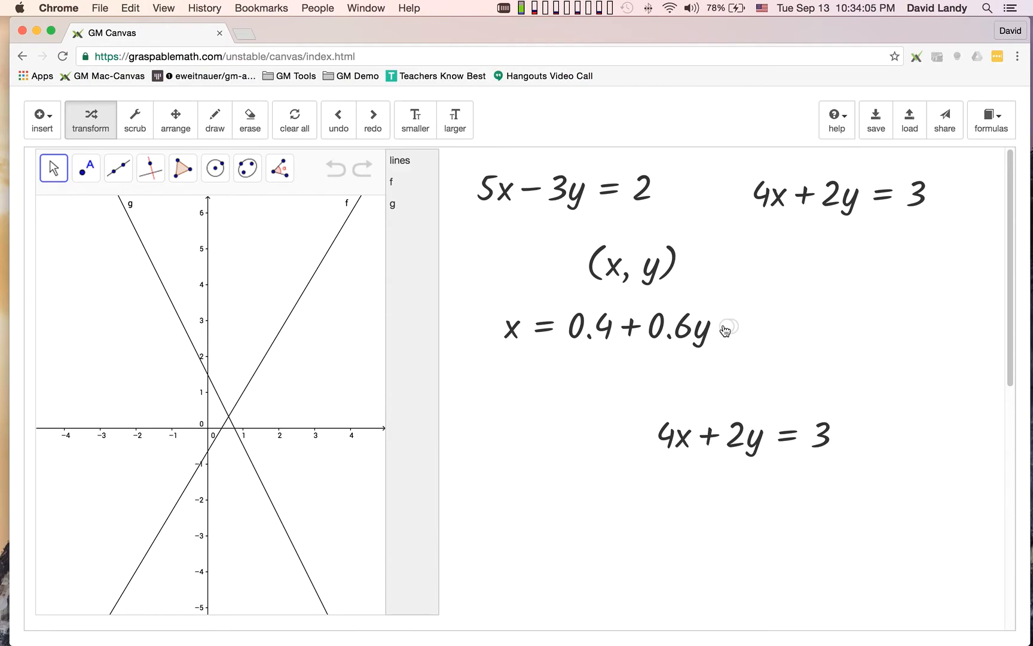
{"action": "left_click_drag", "start_coordinate": [725, 330], "coordinate": [623, 426]}
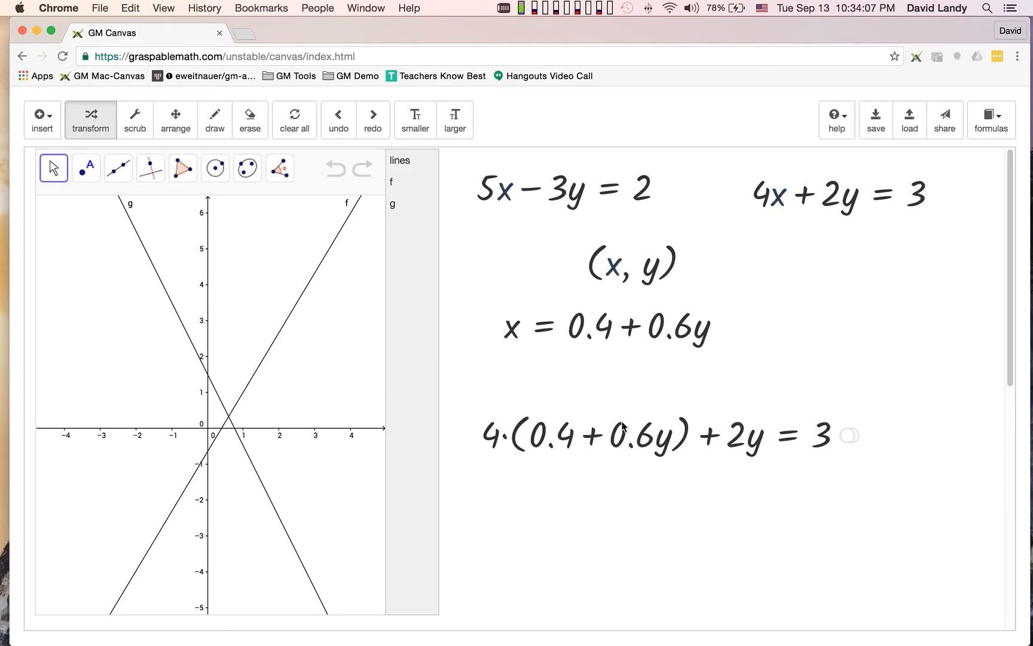
Solve the substituted equation 4·(0.4+0.6y)+2y=3 for y and simplify it to a decimal value.
{"action": "left_click_drag", "start_coordinate": [489, 441], "coordinate": [885, 441]}
{"action": "left_click", "coordinate": [696, 440]}
{"action": "left_click", "coordinate": [872, 433]}
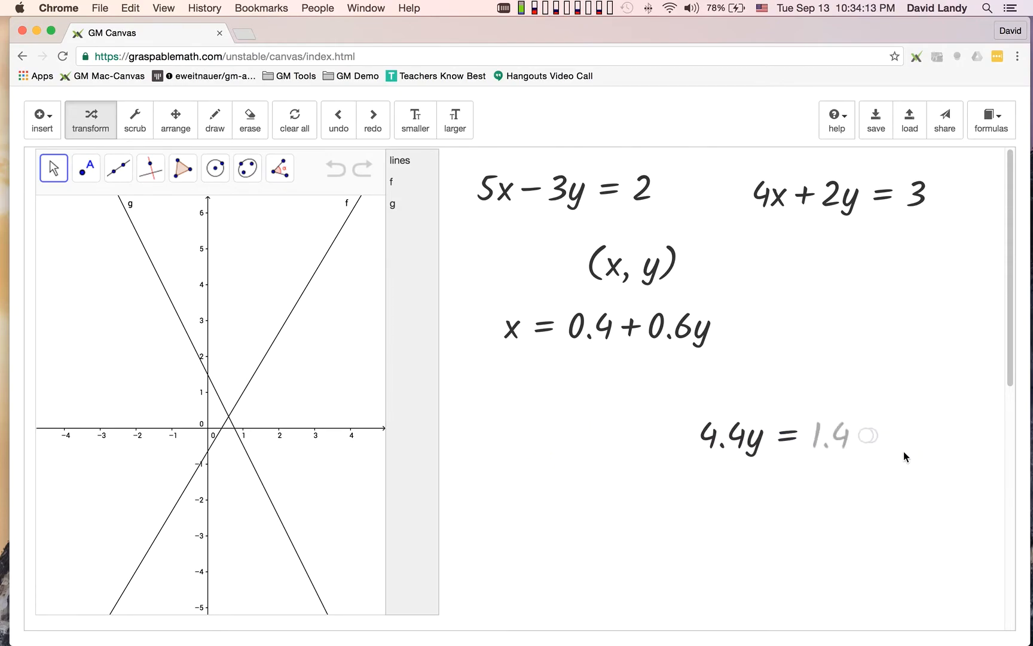
{"action": "left_click_drag", "start_coordinate": [723, 437], "coordinate": [859, 453]}
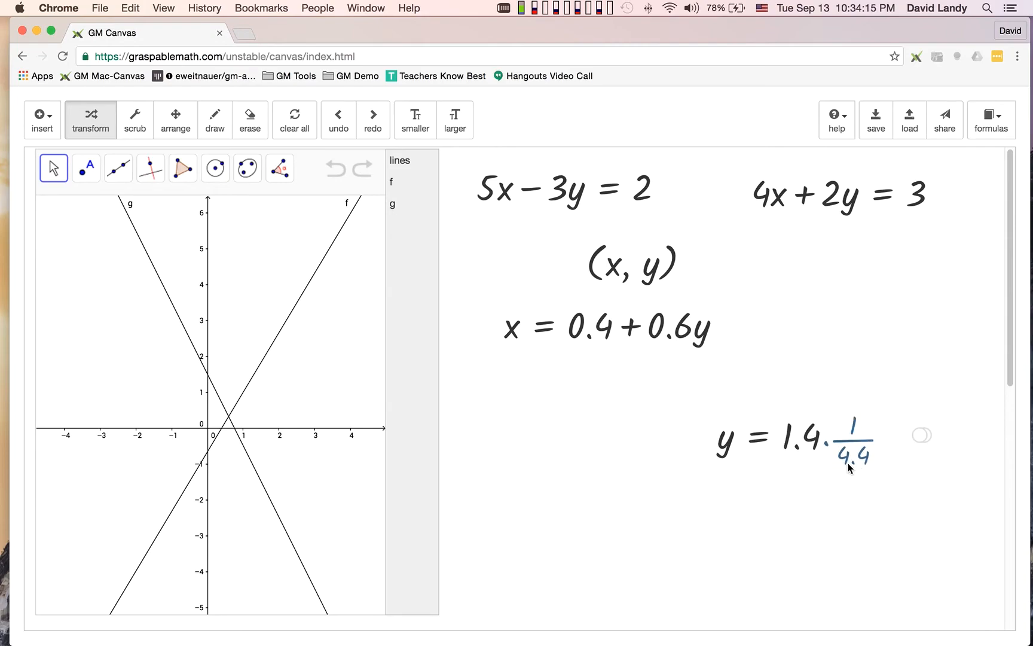
{"action": "left_click", "coordinate": [856, 443]}
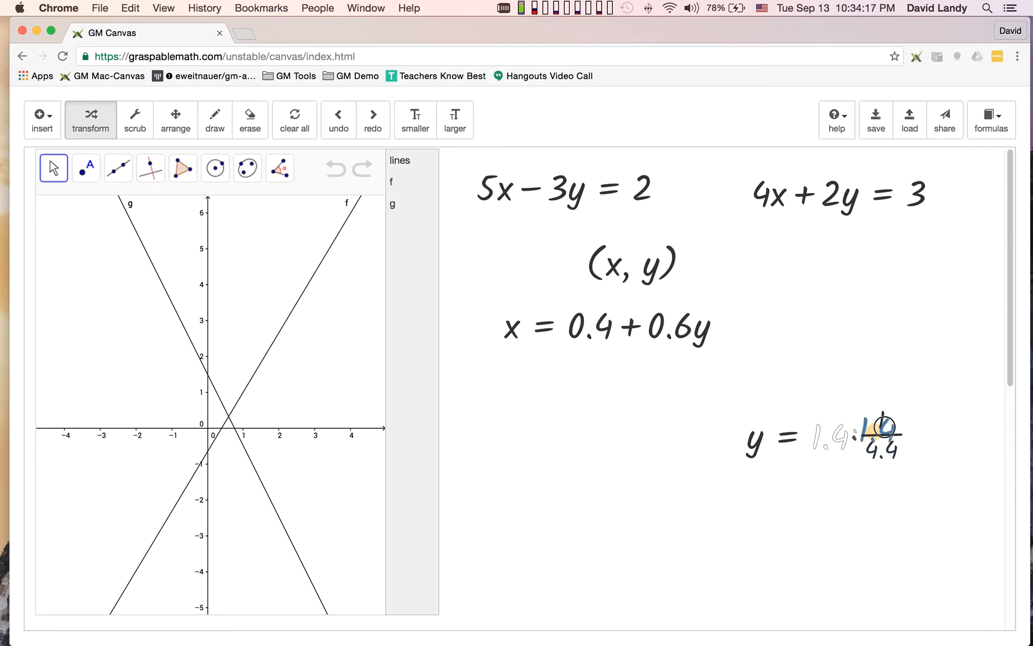
{"action": "left_click", "coordinate": [840, 435]}
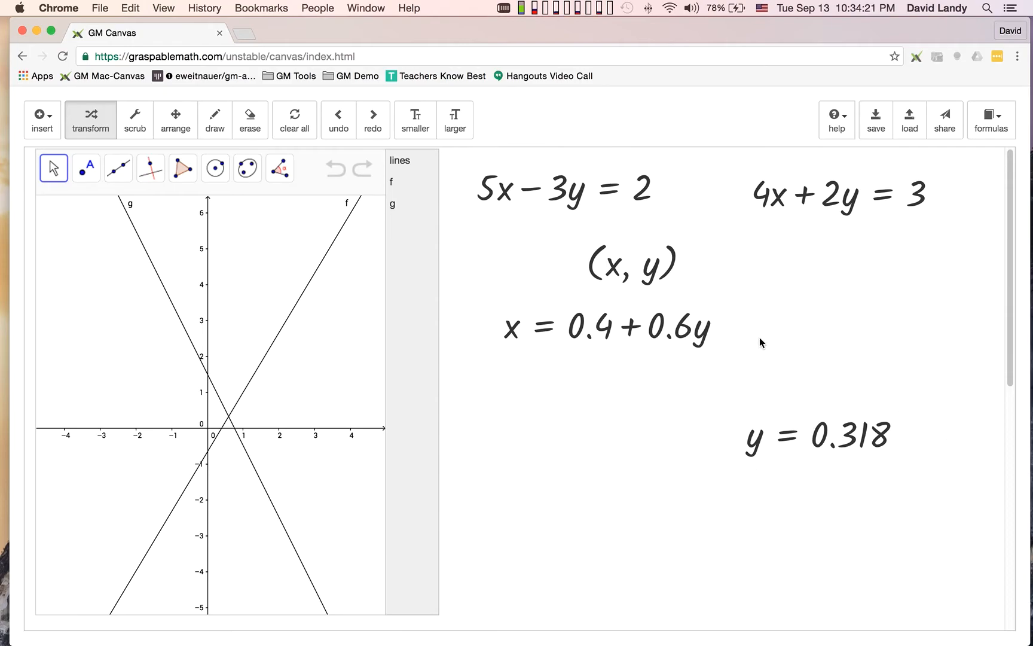
Substitute the y value into x = 0.4+0.6y, simplify it, and put both solved values into the coordinate pair.
{"action": "left_click_drag", "start_coordinate": [909, 448], "coordinate": [614, 267]}
{"action": "left_click", "coordinate": [698, 326]}
{"action": "left_click", "coordinate": [632, 327]}
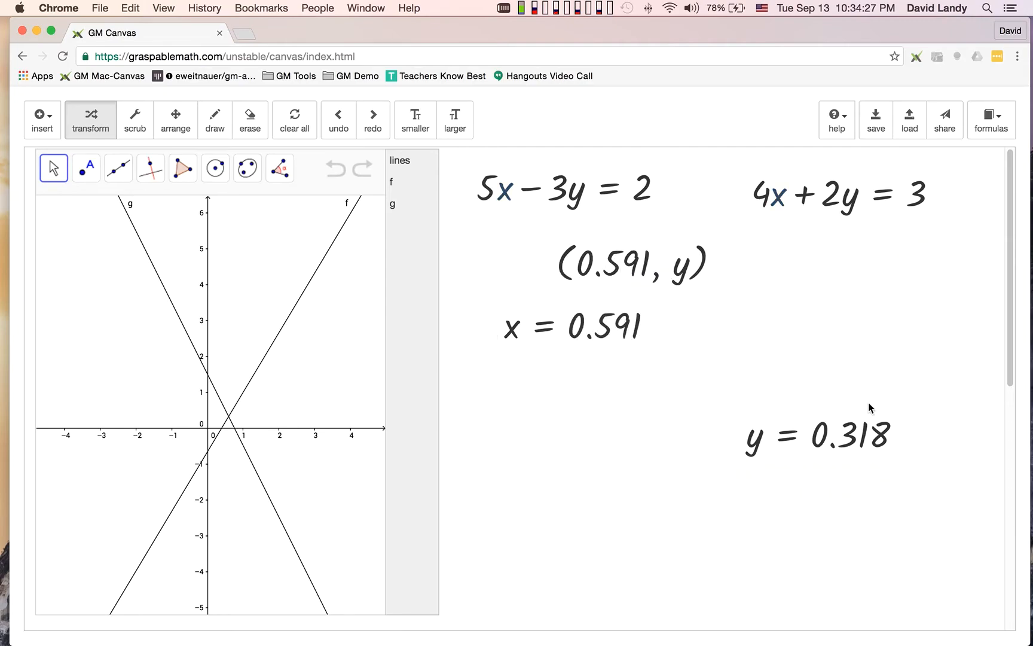
{"action": "left_click_drag", "start_coordinate": [927, 425], "coordinate": [687, 267]}
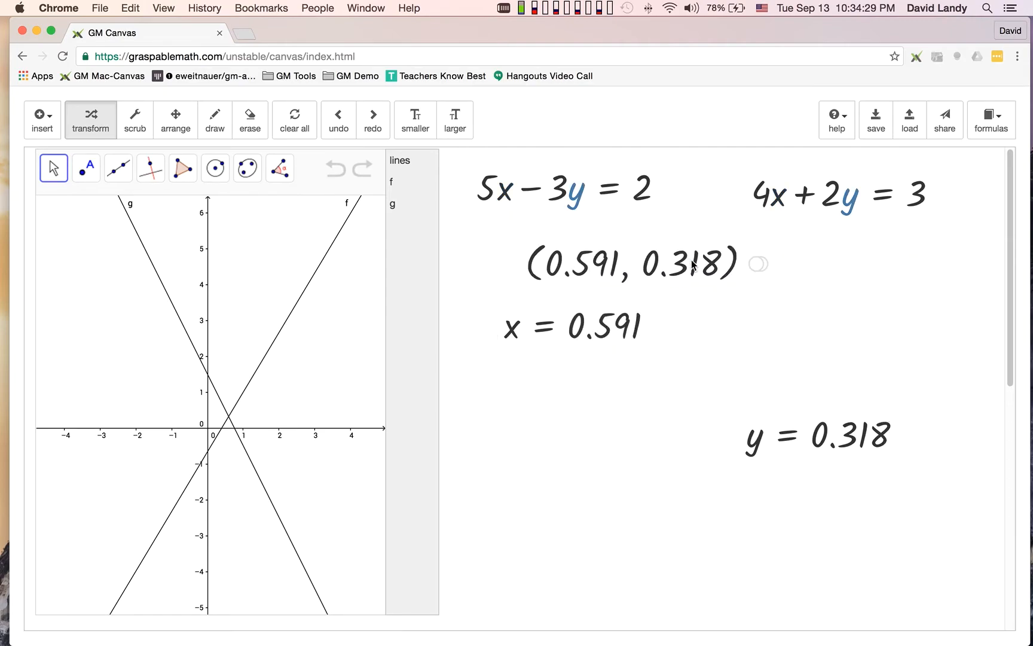
Move the coordinate pair below the y solution, stack the two original equations, and plot the pair as a point on the graph.
{"action": "left_click_drag", "start_coordinate": [521, 263], "coordinate": [557, 517]}
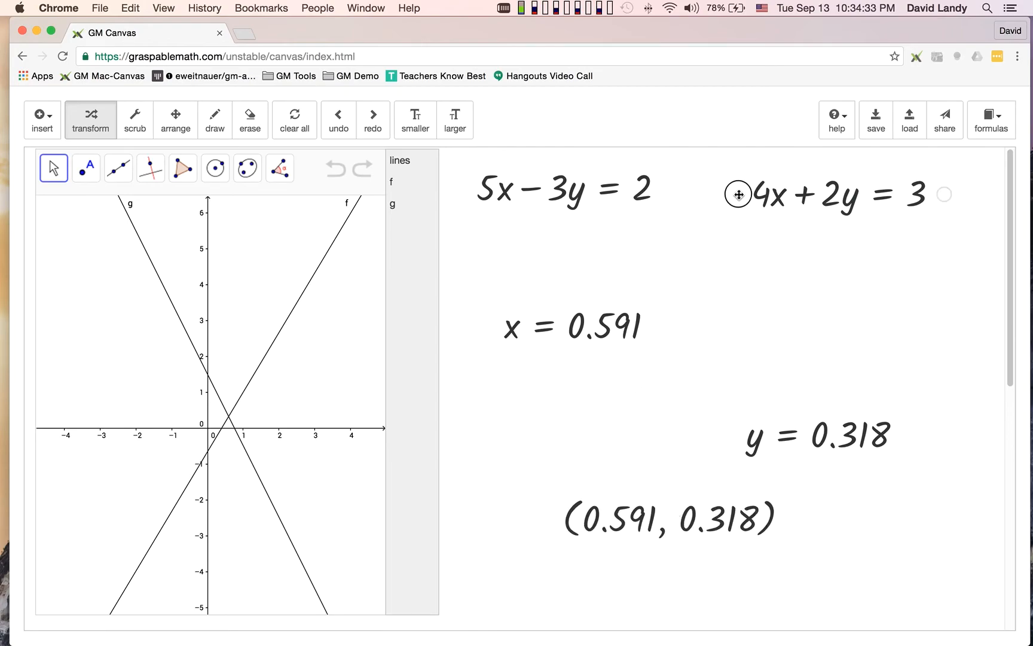
{"action": "left_click_drag", "start_coordinate": [734, 194], "coordinate": [727, 266]}
{"action": "left_click_drag", "start_coordinate": [465, 189], "coordinate": [729, 210]}
{"action": "left_click_drag", "start_coordinate": [795, 519], "coordinate": [421, 400]}
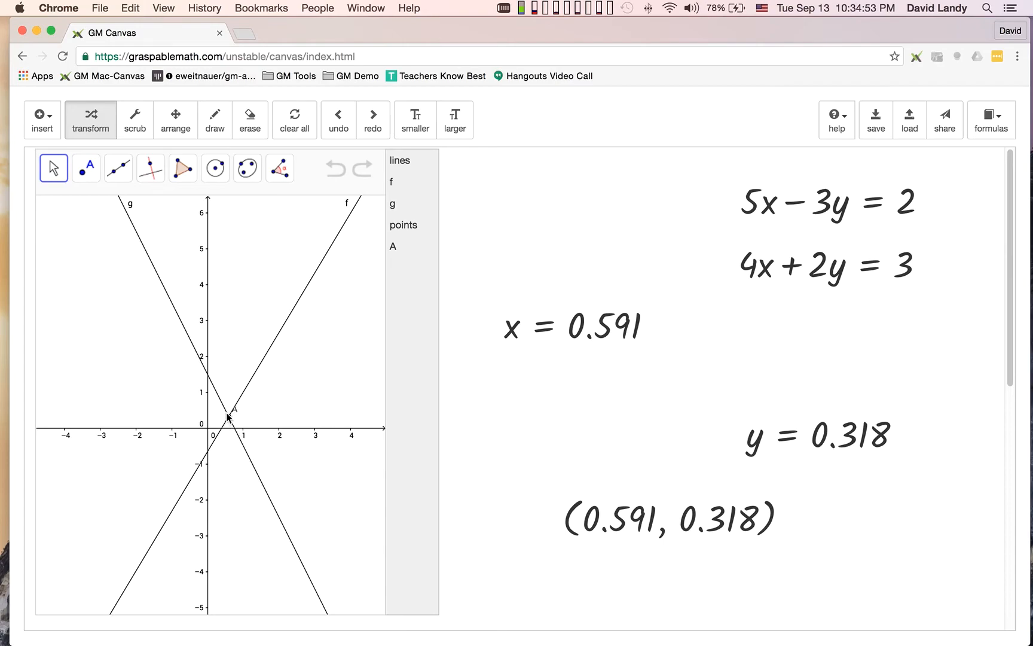
Draw a line on the graph through intersection point A and a new point at about (−4, 0.5).
{"action": "left_click", "coordinate": [118, 168]}
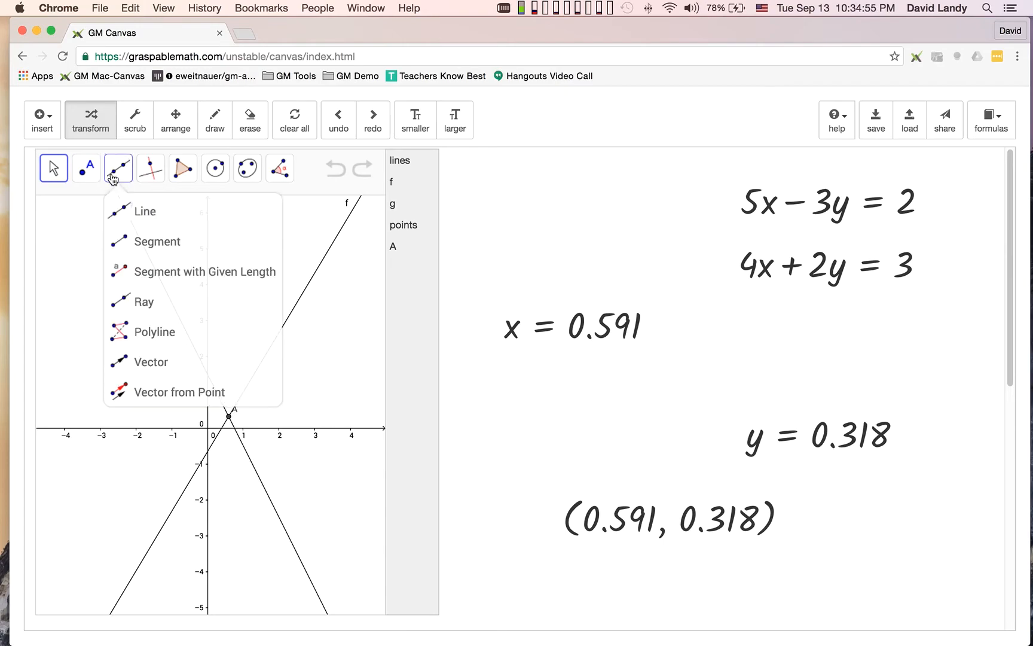
{"action": "left_click", "coordinate": [141, 211]}
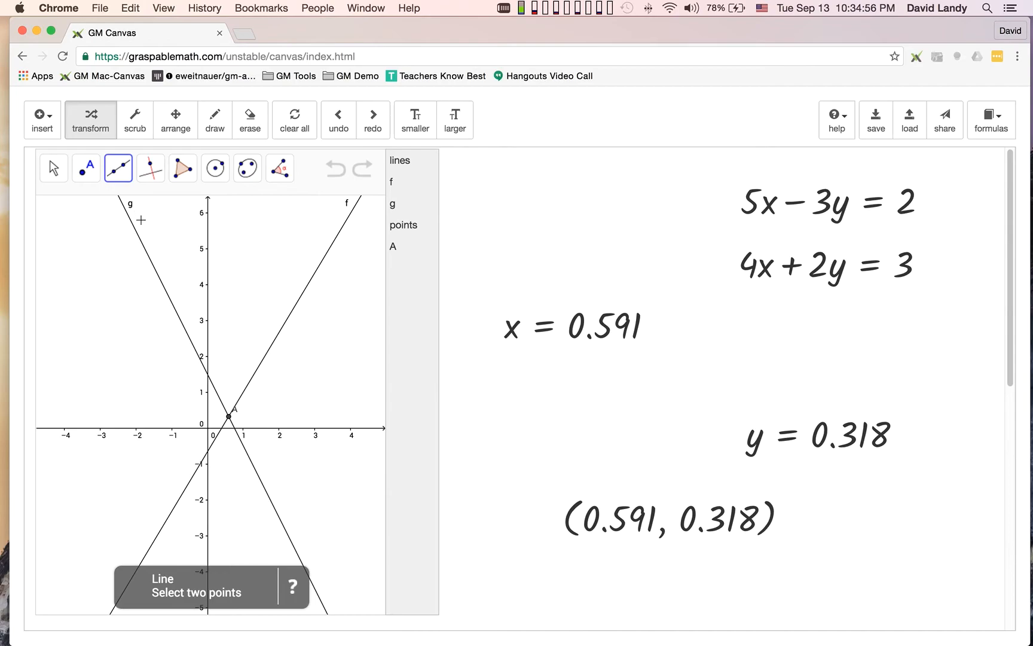
{"action": "left_click", "coordinate": [229, 417]}
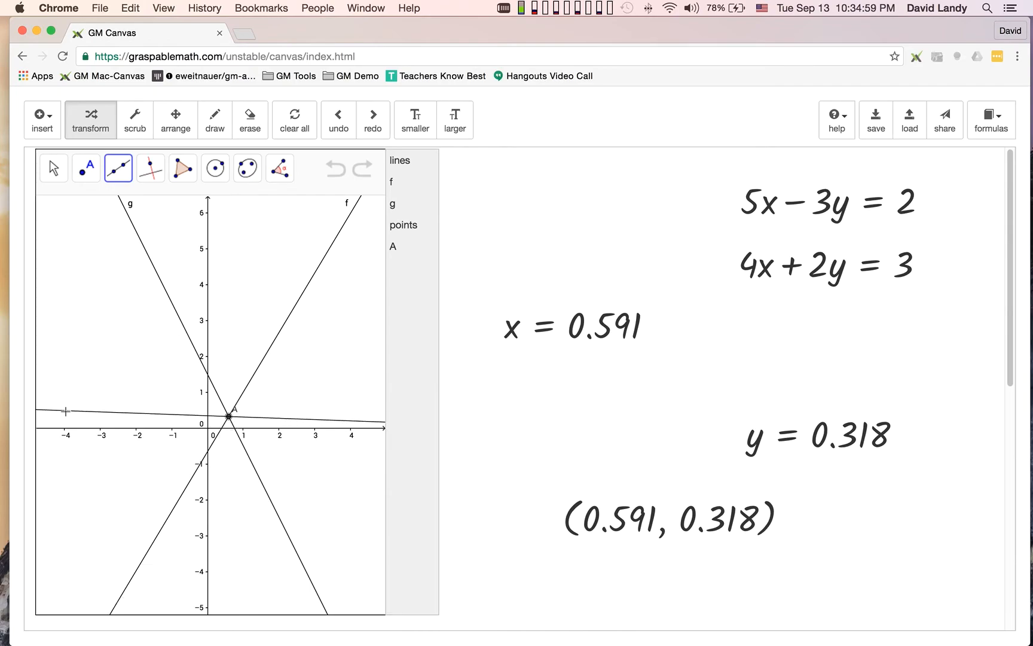
{"action": "left_click", "coordinate": [66, 412]}
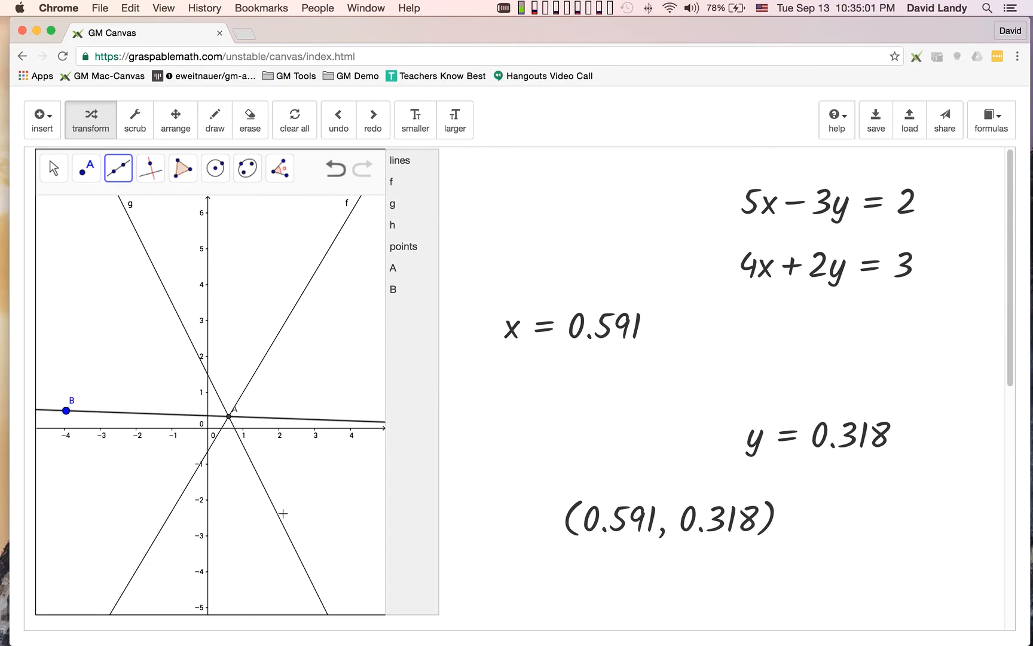
Draw a triangle with the Polygon tool using points B and A and a new vertex on line g at about (−1.3, 4).
{"action": "left_click", "coordinate": [182, 168]}
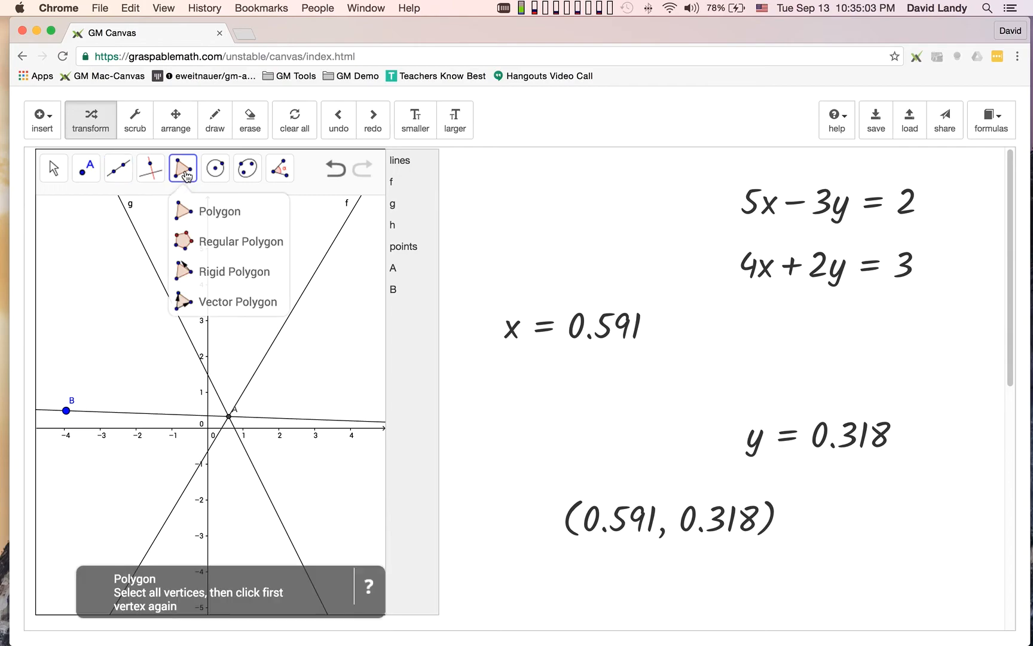
{"action": "left_click", "coordinate": [203, 211]}
{"action": "left_click", "coordinate": [66, 411]}
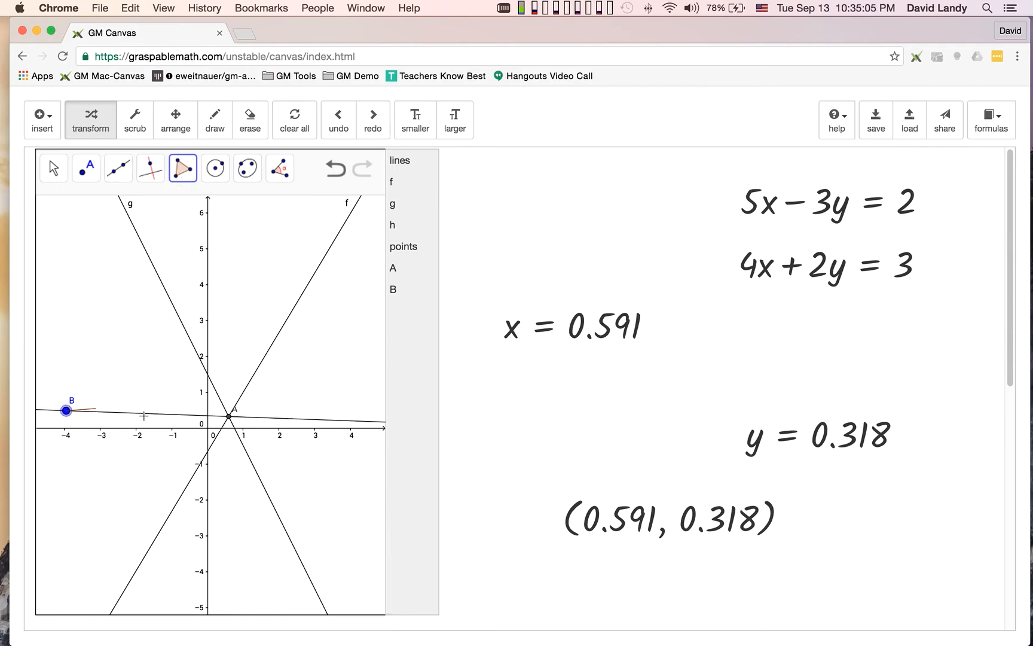
{"action": "left_click", "coordinate": [229, 417]}
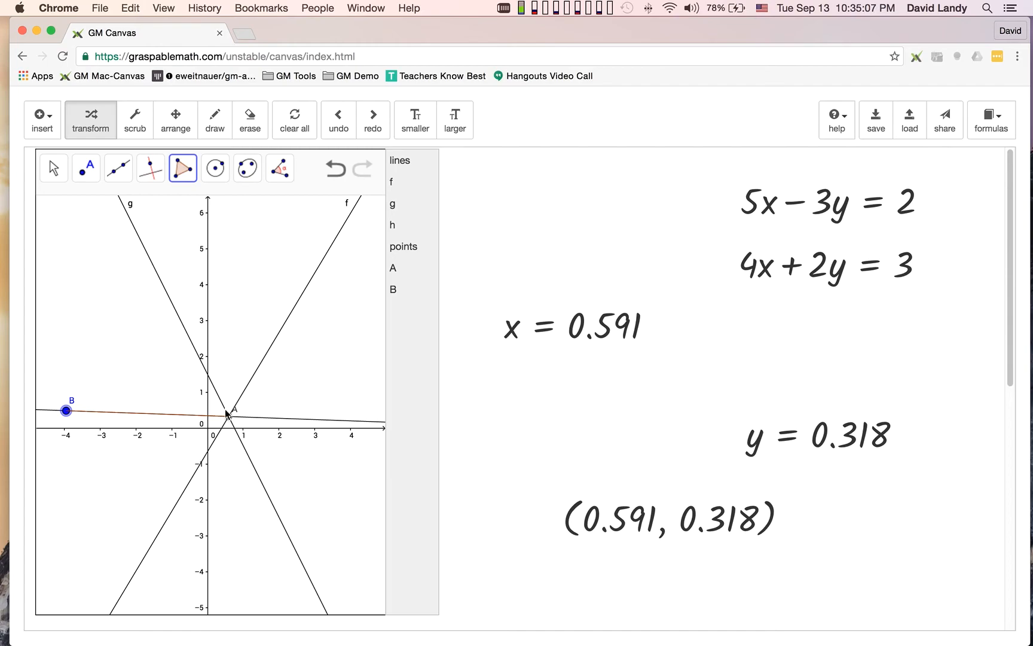
{"action": "left_click", "coordinate": [162, 285]}
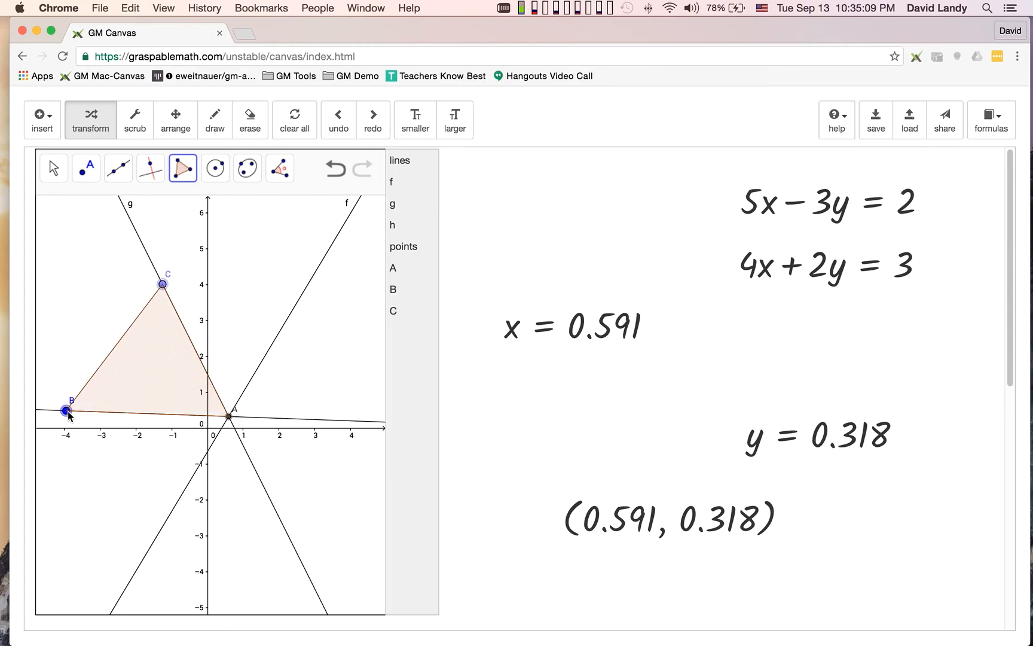
{"action": "left_click", "coordinate": [67, 411]}
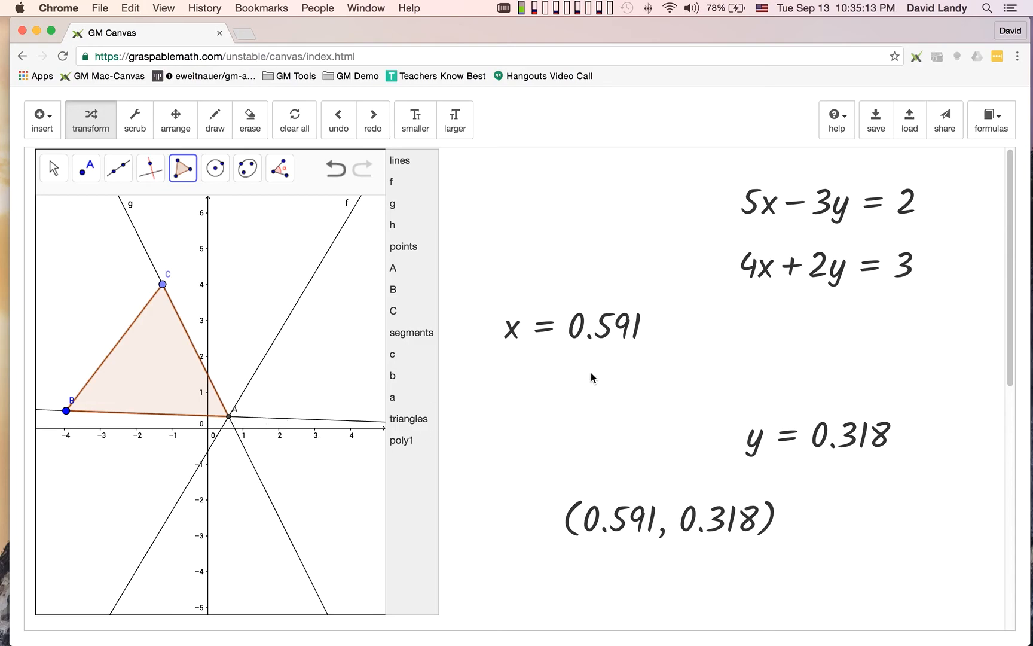
Scrub the right-hand constants to 1.7 in the 5x−3y equation and 3.9 in the 4x+2y equation.
{"action": "left_click", "coordinate": [136, 122]}
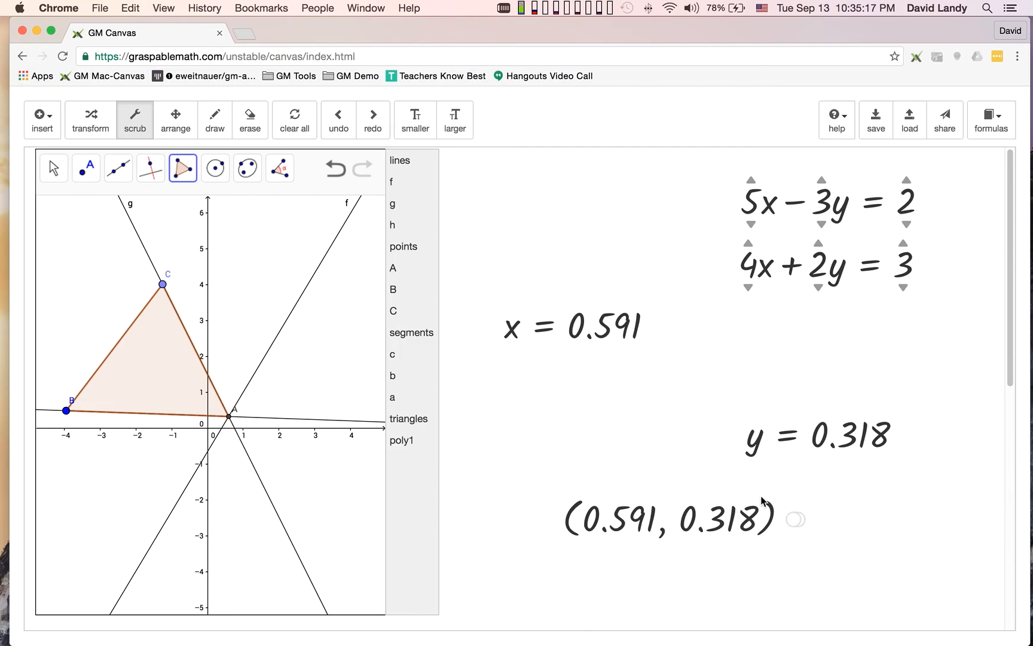
{"action": "mouse_move", "coordinate": [911, 437]}
{"action": "left_mouse_down"}
{"action": "mouse_move", "coordinate": [907, 535]}
{"action": "mouse_move", "coordinate": [900, 428]}
{"action": "left_mouse_up"}
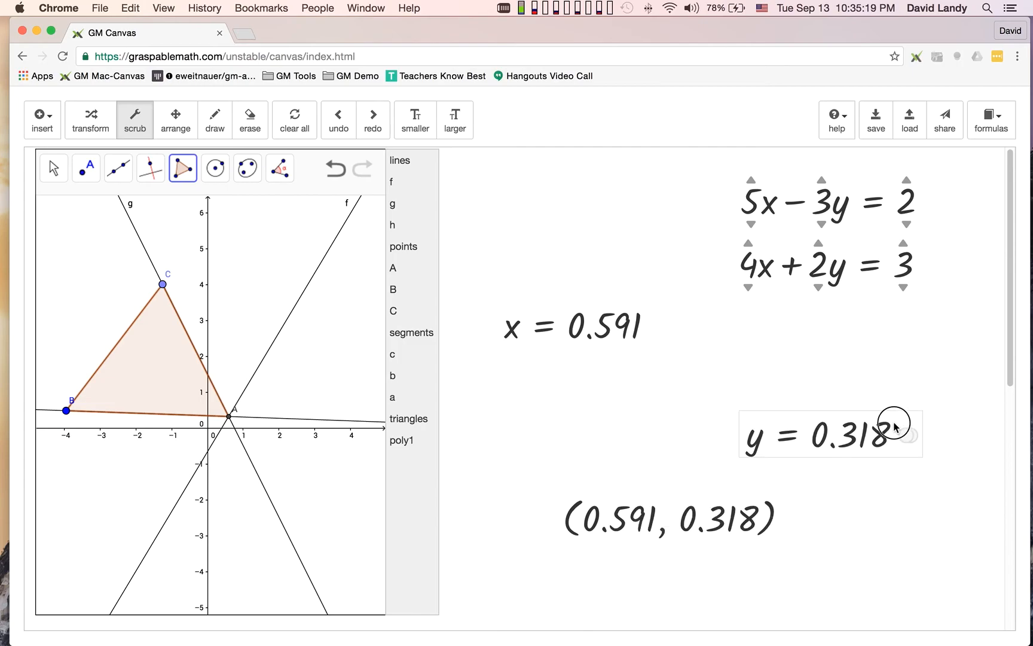
{"action": "mouse_move", "coordinate": [660, 329]}
{"action": "left_mouse_down"}
{"action": "mouse_move", "coordinate": [663, 395]}
{"action": "mouse_move", "coordinate": [661, 326]}
{"action": "left_mouse_up"}
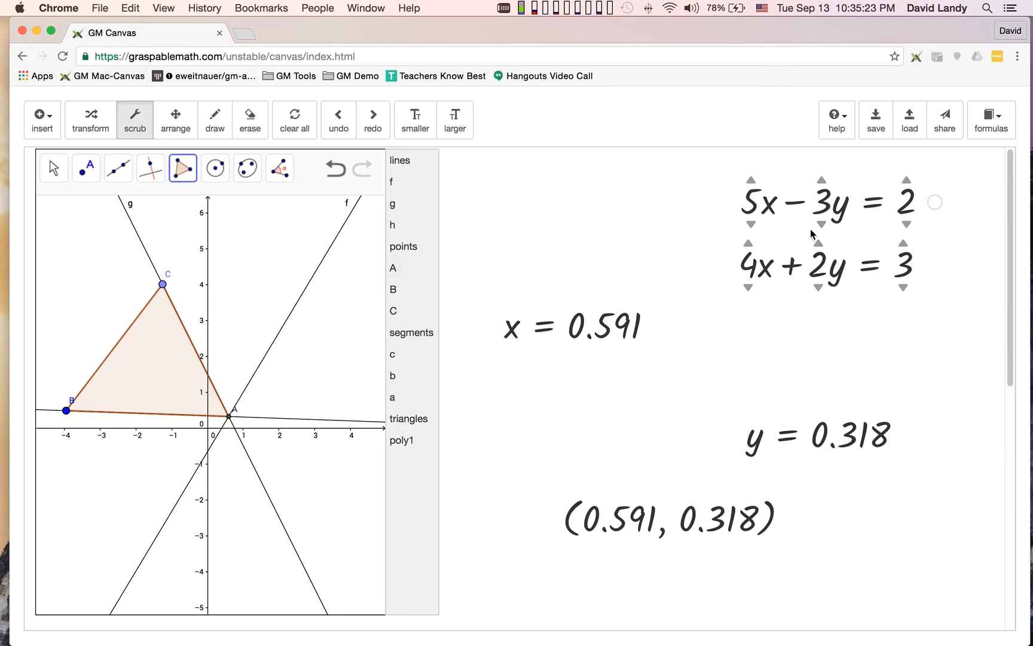
{"action": "left_click_drag", "start_coordinate": [905, 202], "coordinate": [950, 200]}
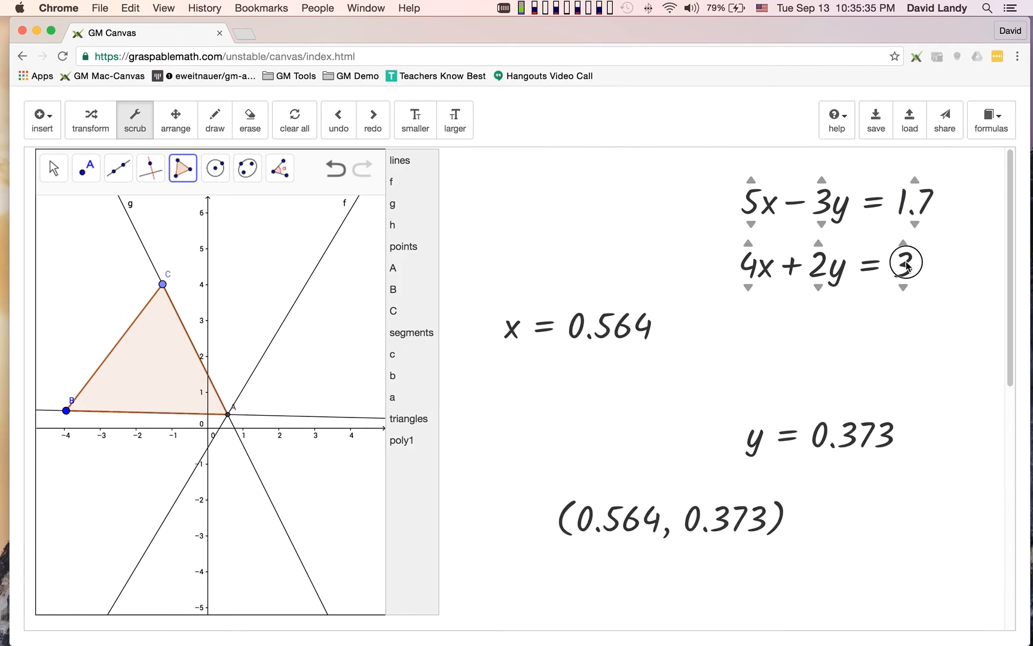
{"action": "left_click_drag", "start_coordinate": [907, 266], "coordinate": [909, 240]}
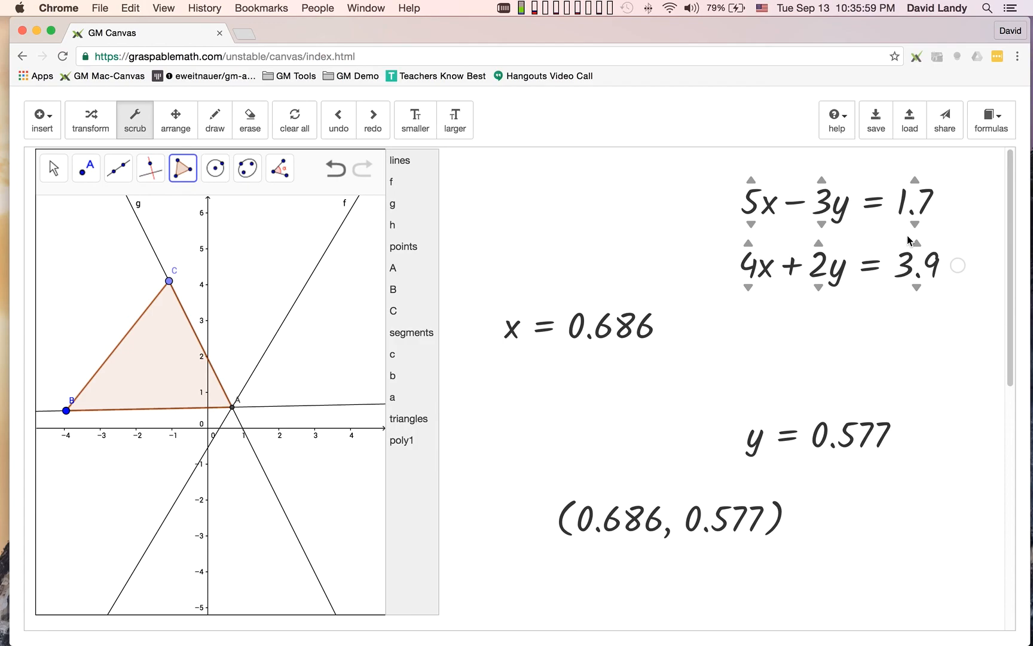
{"action": "left_click", "coordinate": [4, 242]}
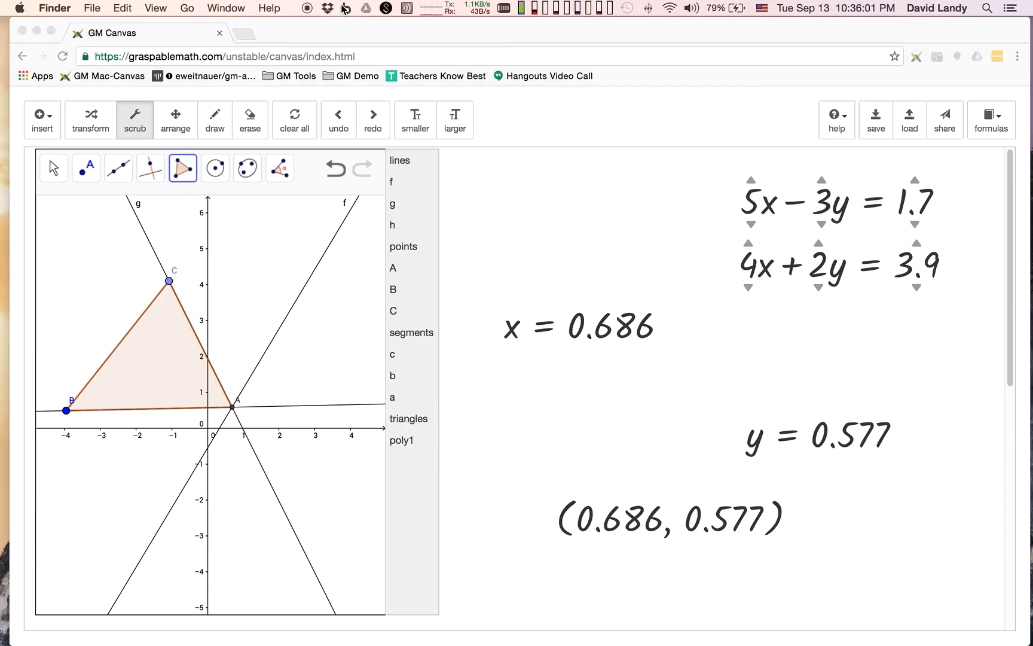